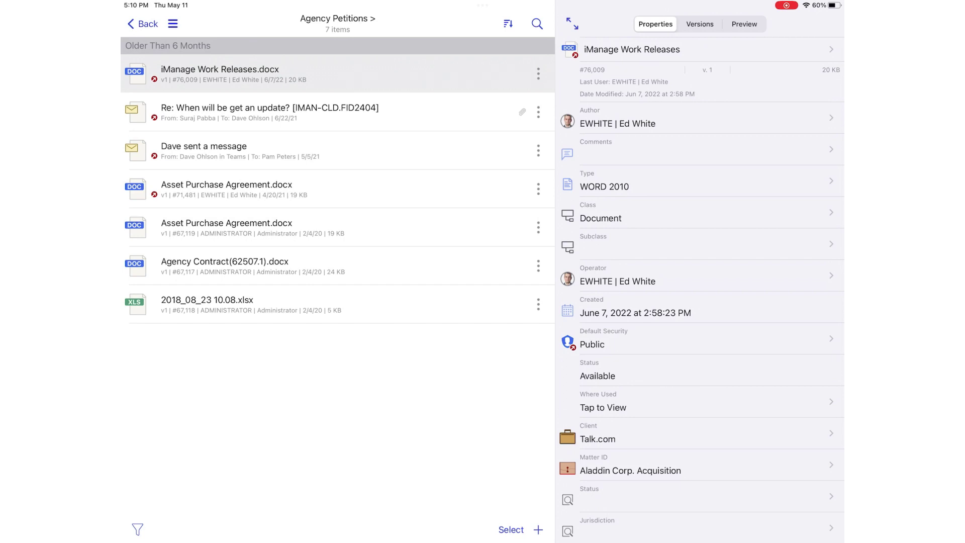
- Mark Asset Purchase Agreement.docx and Agency Contract(62507.1).docx in Agency Petitions for trashing
{"action": "left_click", "coordinate": [511, 529]}
{"action": "left_click", "coordinate": [135, 226]}
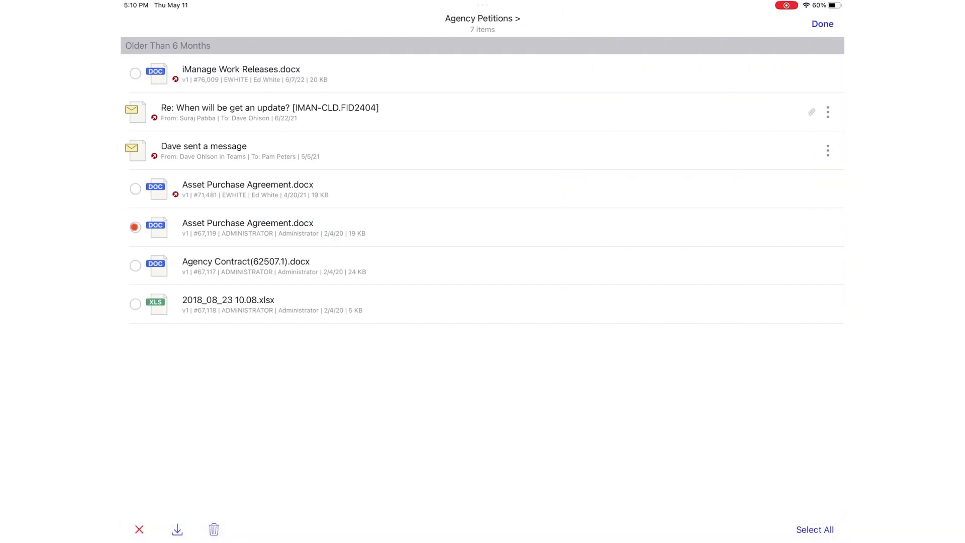
{"action": "left_click", "coordinate": [135, 266]}
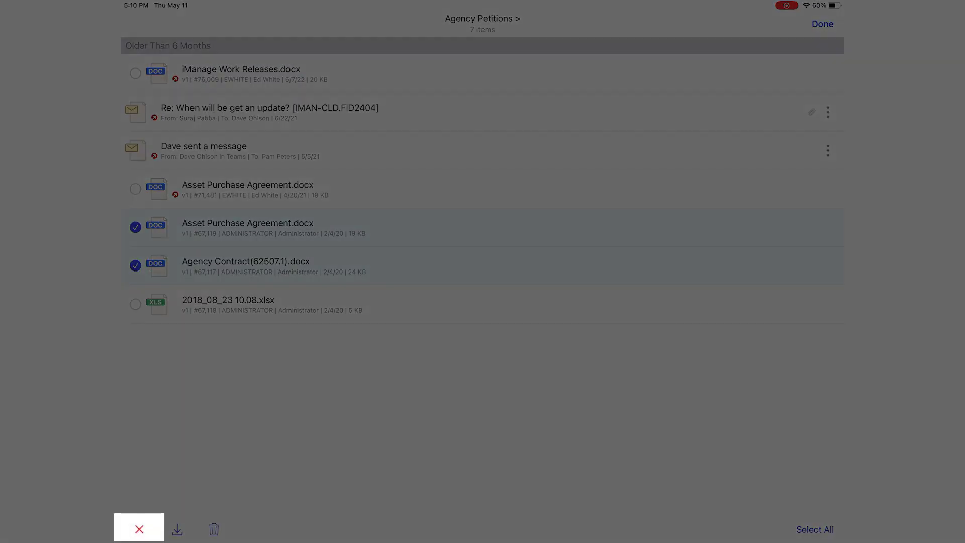
{"action": "left_click", "coordinate": [140, 527]}
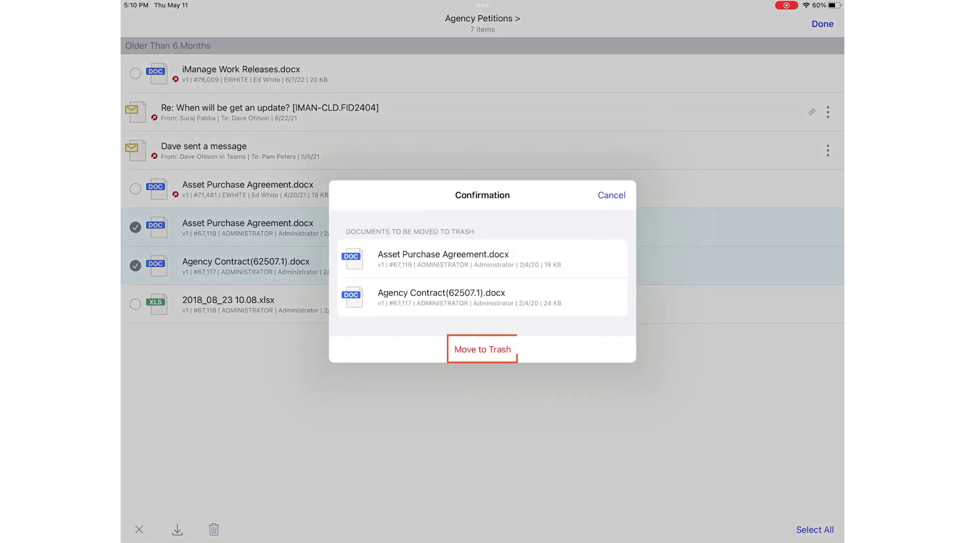
- Move both documents to trash with Trash all versions switched on and dismiss the progress
{"action": "left_click", "coordinate": [482, 349]}
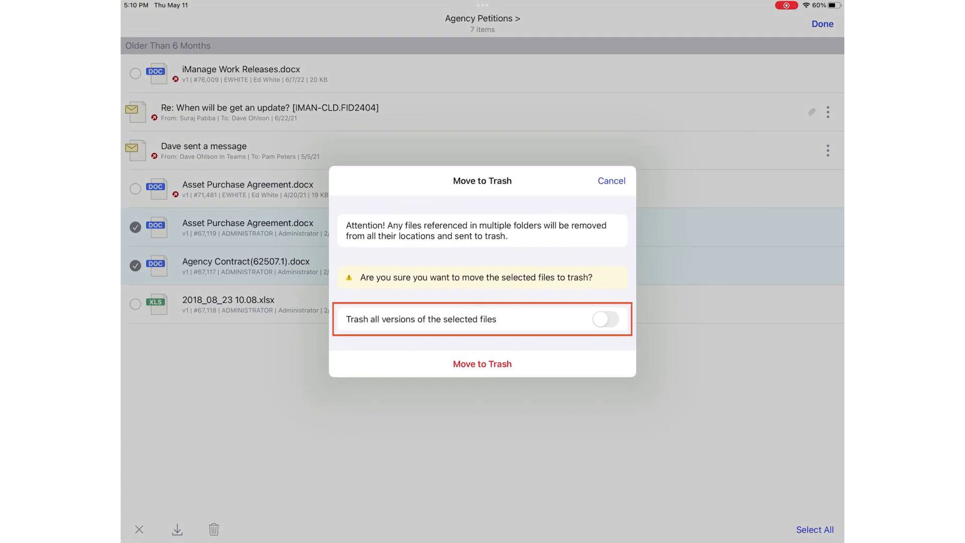
{"action": "left_click", "coordinate": [606, 319]}
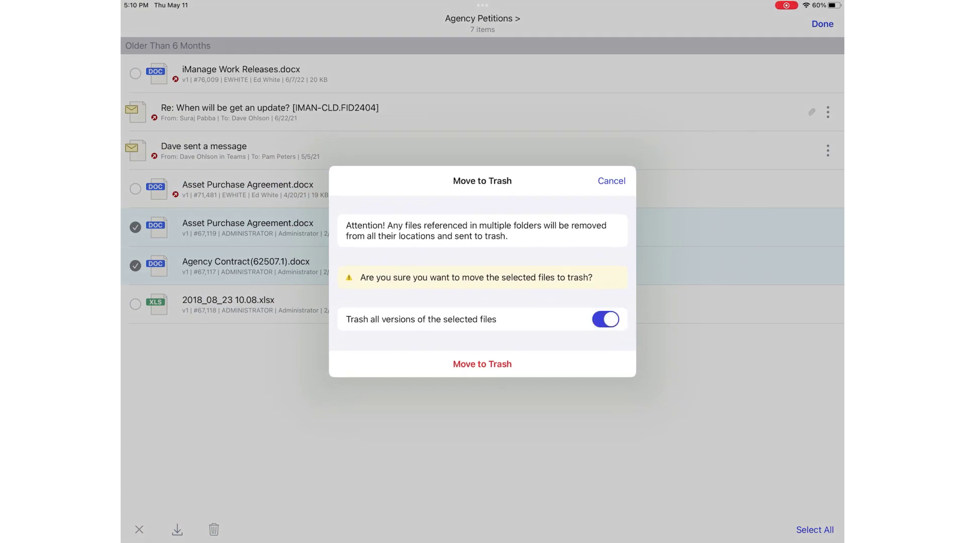
{"action": "left_click", "coordinate": [482, 364]}
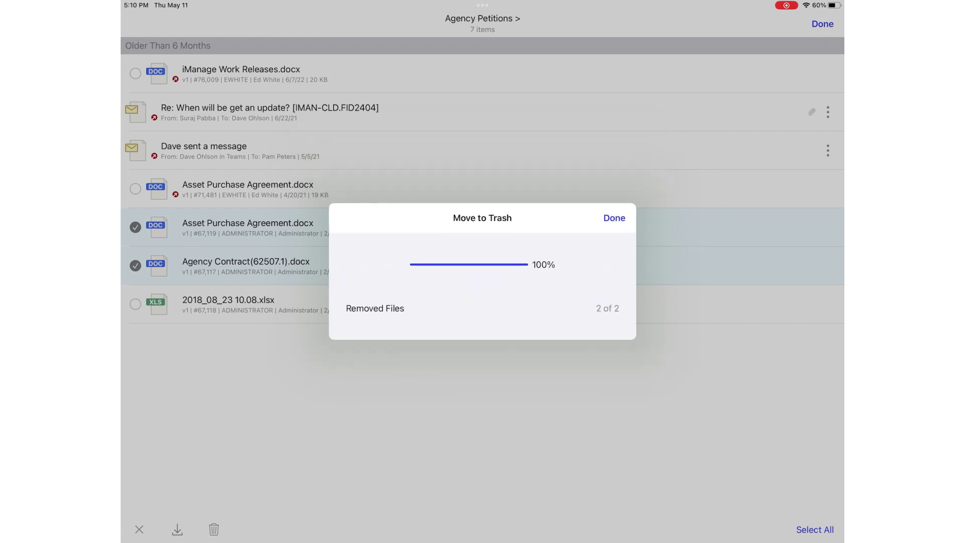
{"action": "left_click", "coordinate": [613, 218]}
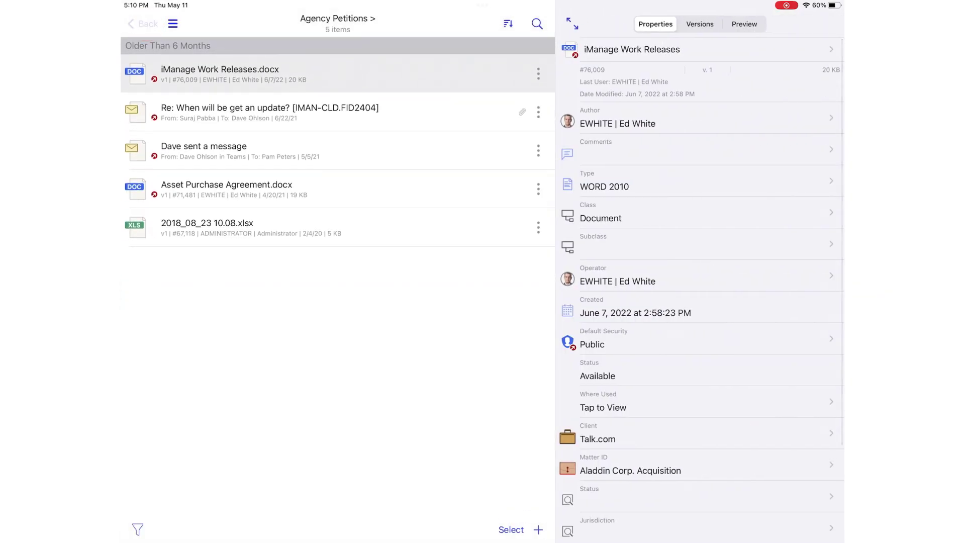
- Navigate back up to the Aladdin Corp. Acquisition matter folder
{"action": "left_click", "coordinate": [143, 23]}
{"action": "left_click", "coordinate": [297, 140]}
- Show the Trash narrowed to the Documents file type
{"action": "left_click", "coordinate": [170, 23]}
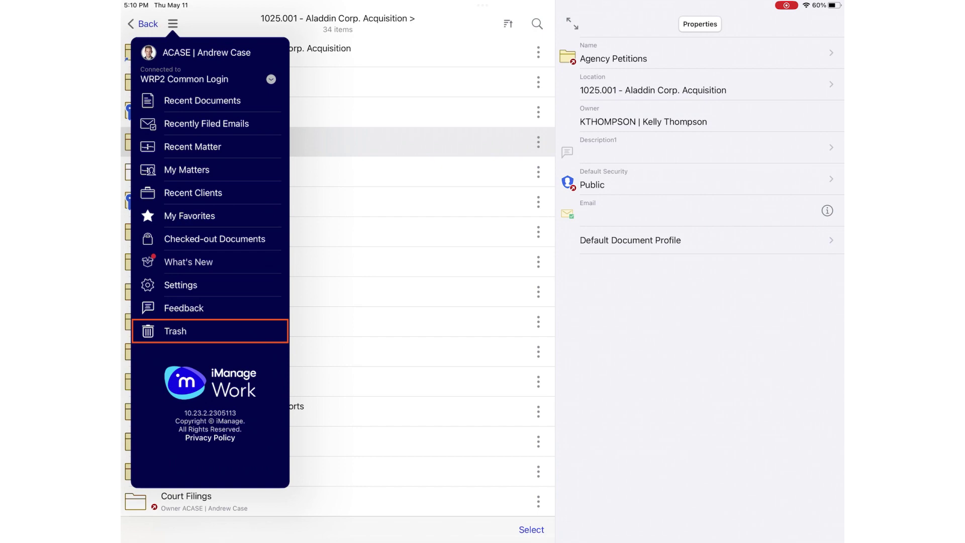
{"action": "left_click", "coordinate": [209, 331]}
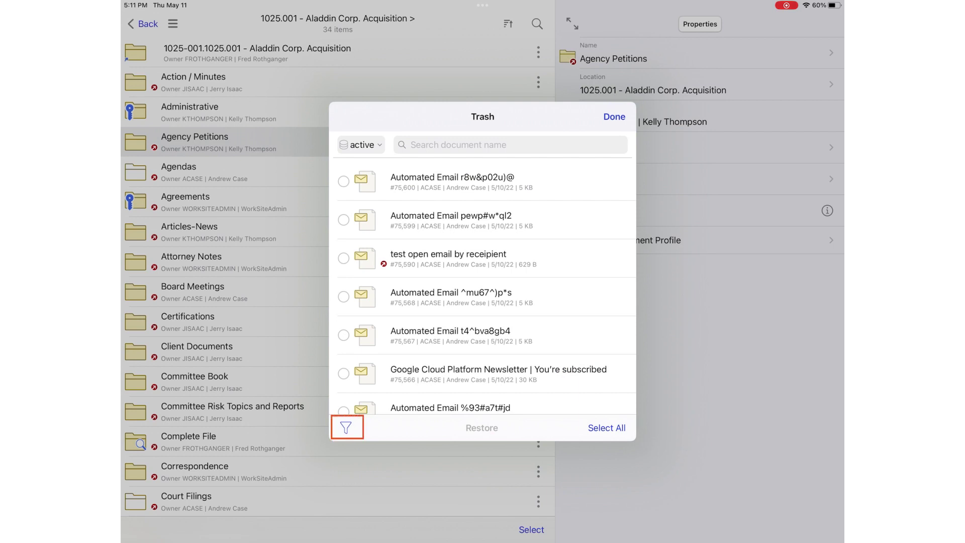
{"action": "left_click", "coordinate": [345, 427]}
{"action": "left_click", "coordinate": [297, 378]}
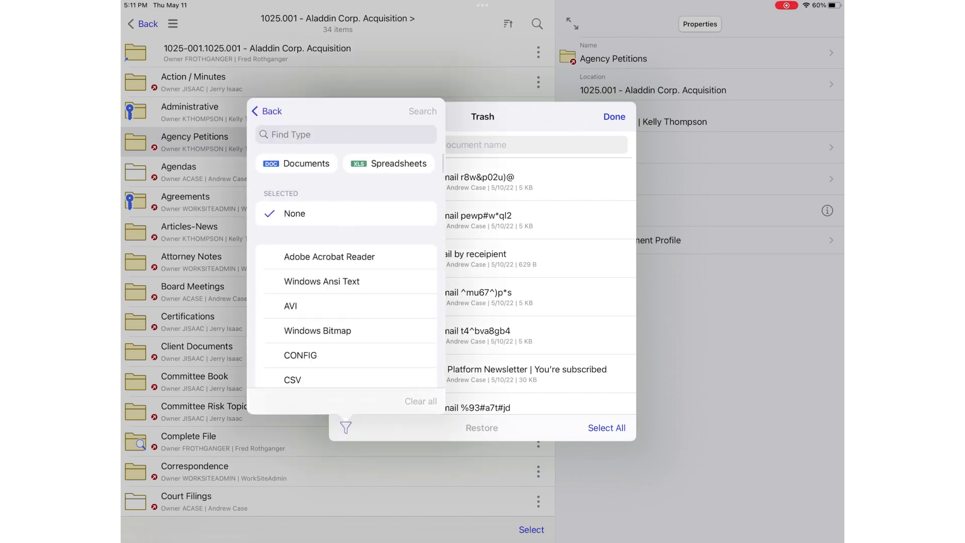
{"action": "left_click", "coordinate": [298, 93]}
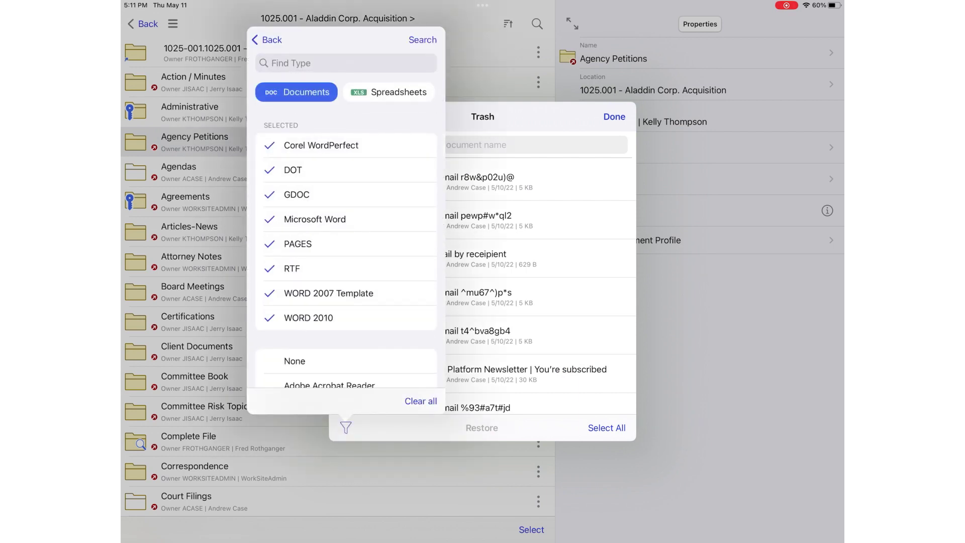
{"action": "left_click", "coordinate": [419, 40]}
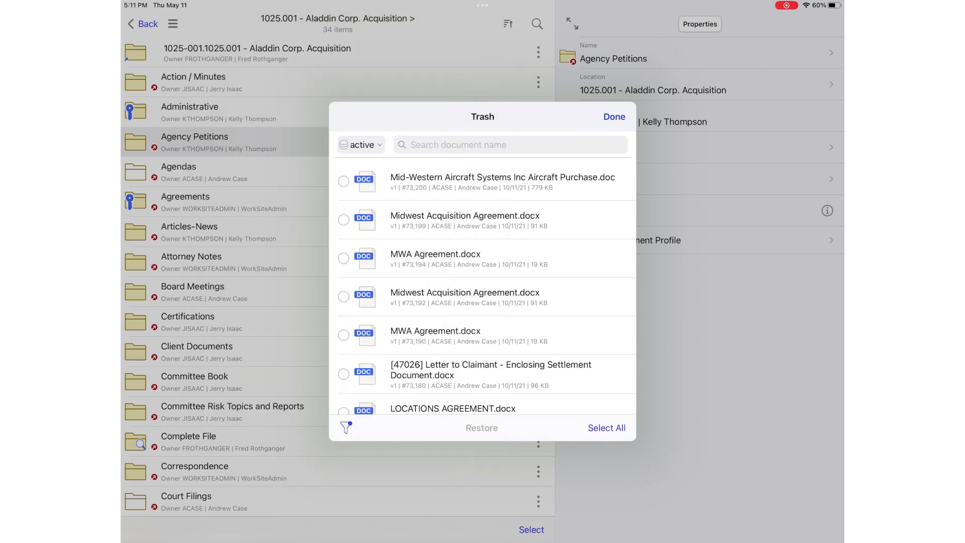
- Further narrow the trash to items deleted Today and mark Asset Purchase Agreement.docx
{"action": "left_click", "coordinate": [346, 427]}
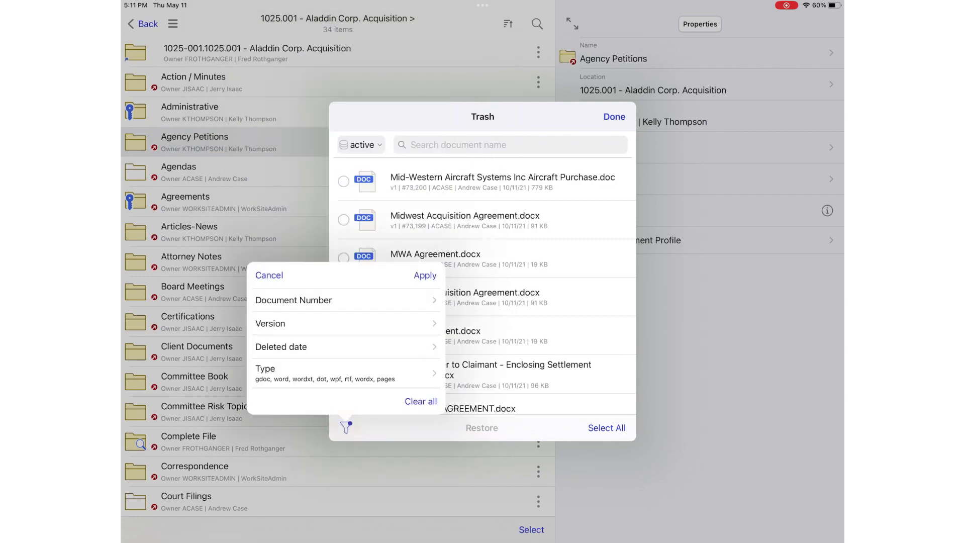
{"action": "left_click", "coordinate": [324, 346]}
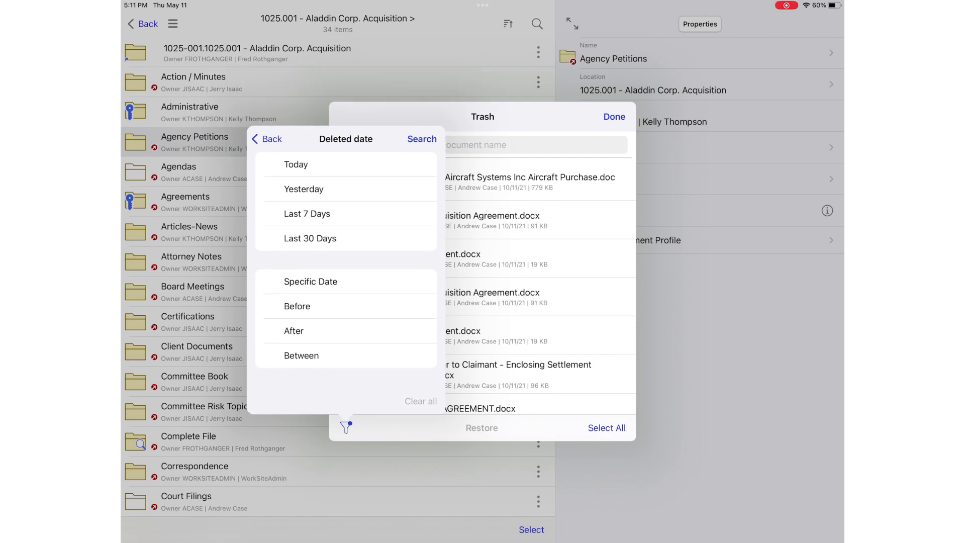
{"action": "left_click", "coordinate": [328, 164]}
{"action": "left_click", "coordinate": [421, 139]}
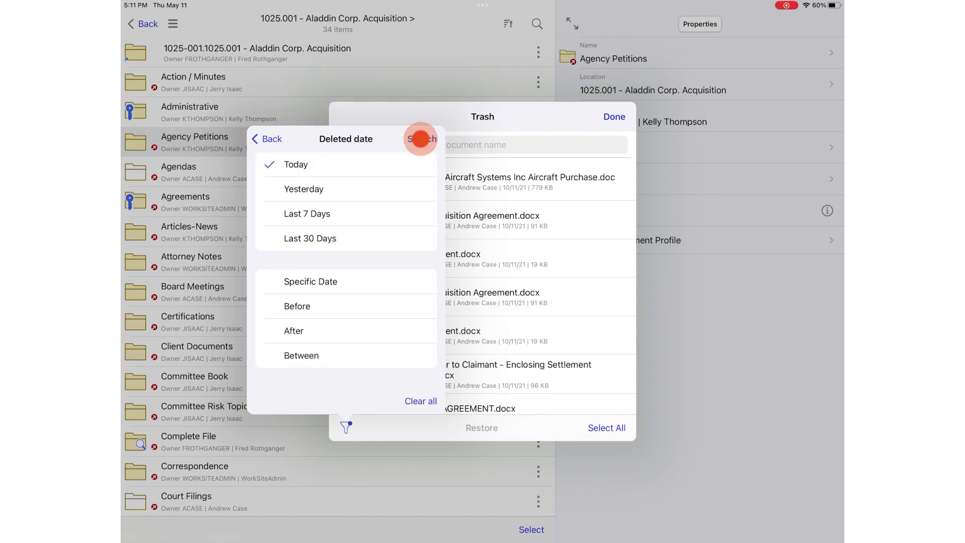
{"action": "left_click", "coordinate": [344, 179]}
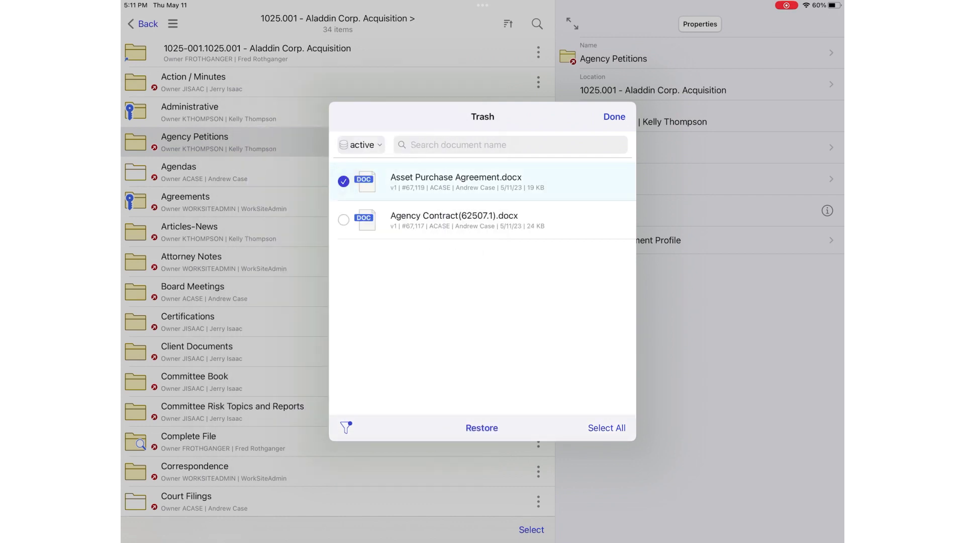
- Restore Asset Purchase Agreement.docx and go to its Agency Petitions folder location
{"action": "left_click", "coordinate": [481, 428]}
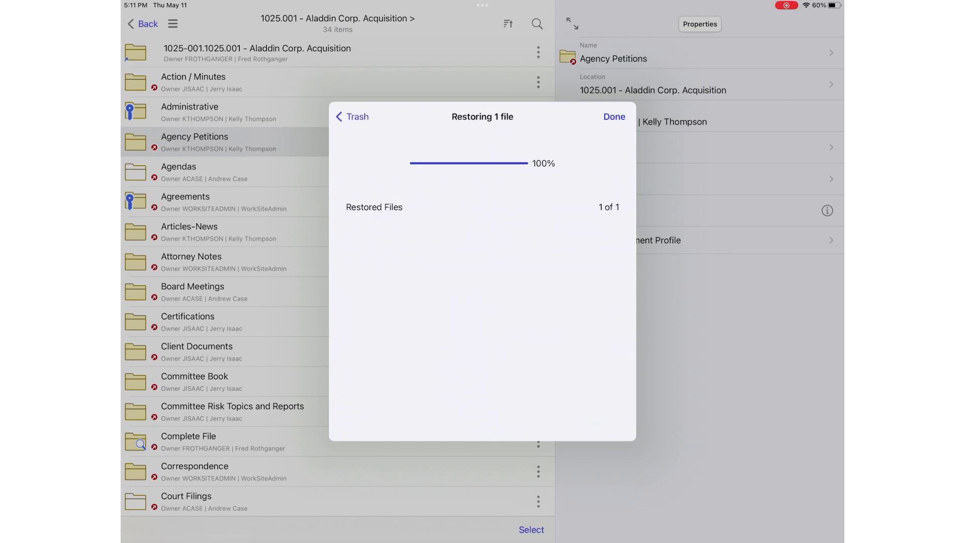
{"action": "left_click", "coordinate": [547, 182]}
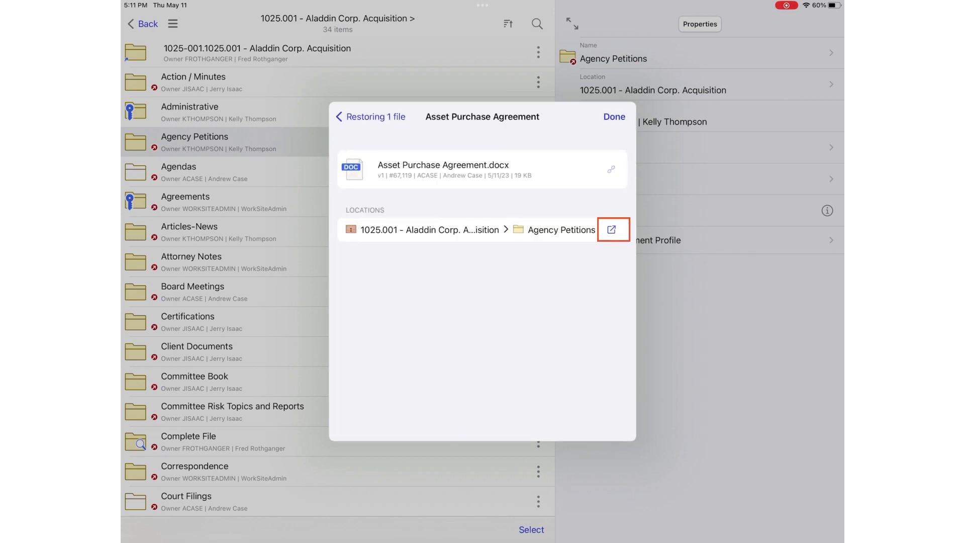
{"action": "left_click", "coordinate": [611, 229]}
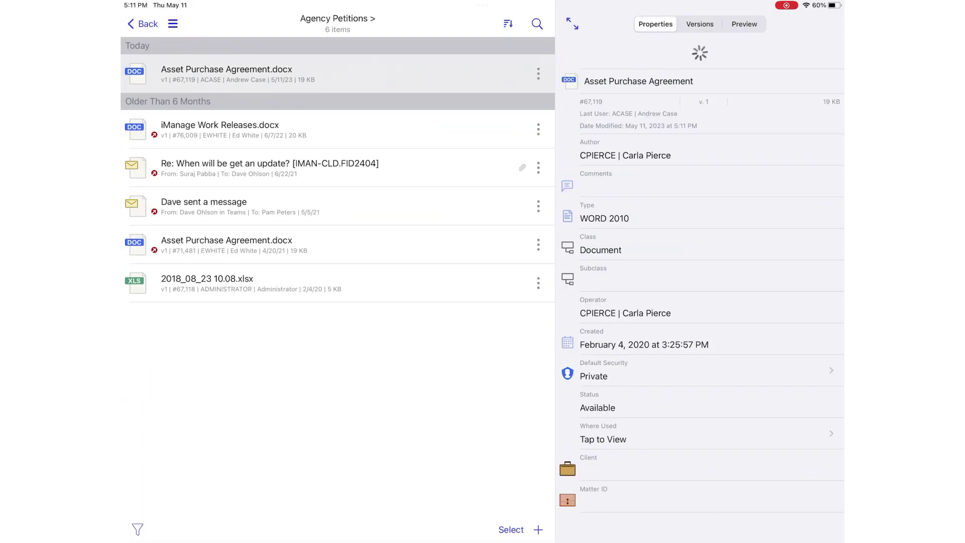
- Review the restored document's activity timeline logging the restore, then close it
{"action": "left_click", "coordinate": [538, 74]}
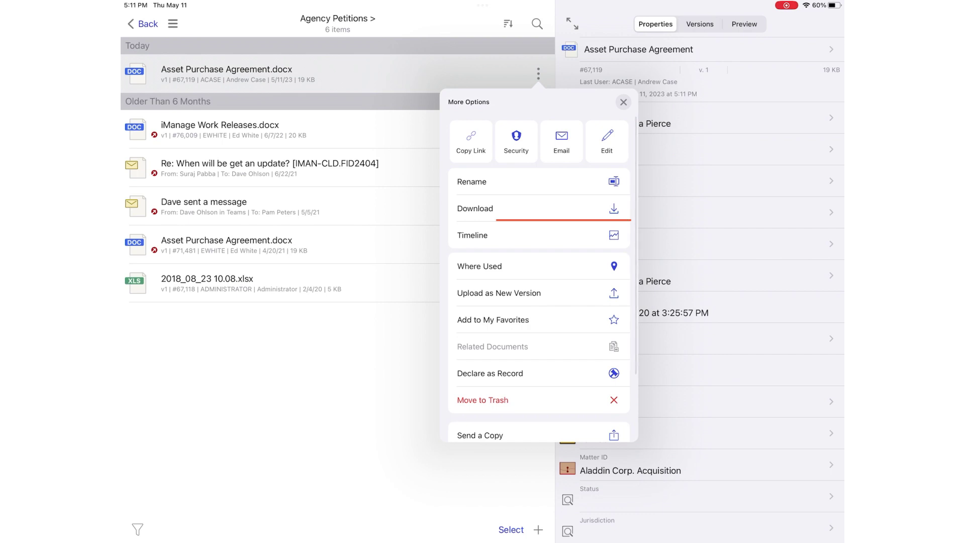
{"action": "left_click", "coordinate": [538, 233]}
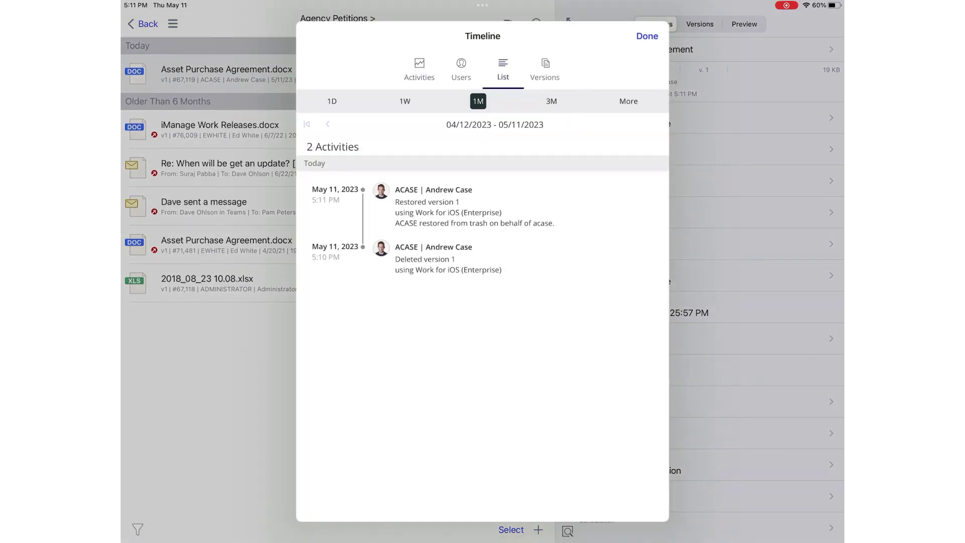
{"action": "left_click", "coordinate": [646, 36]}
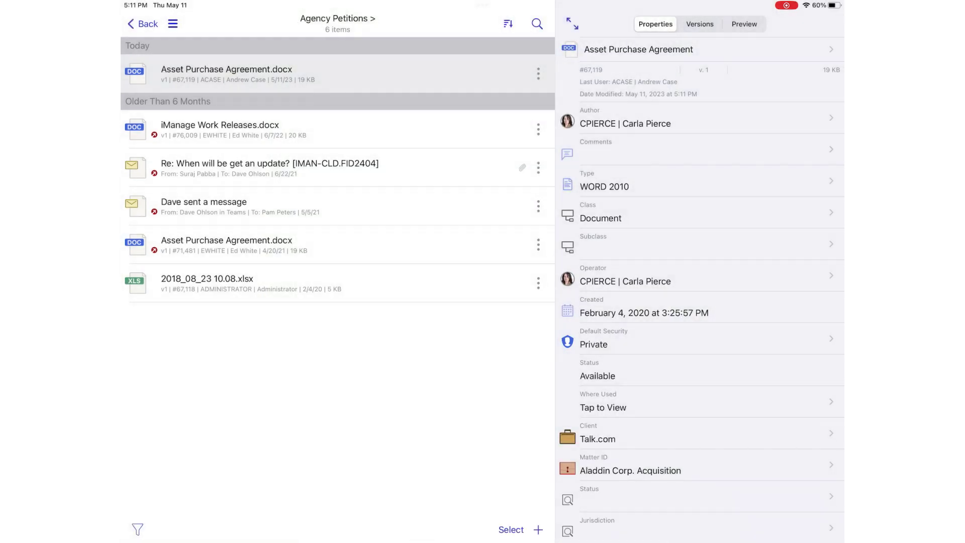
{"action": "left_click", "coordinate": [511, 529]}
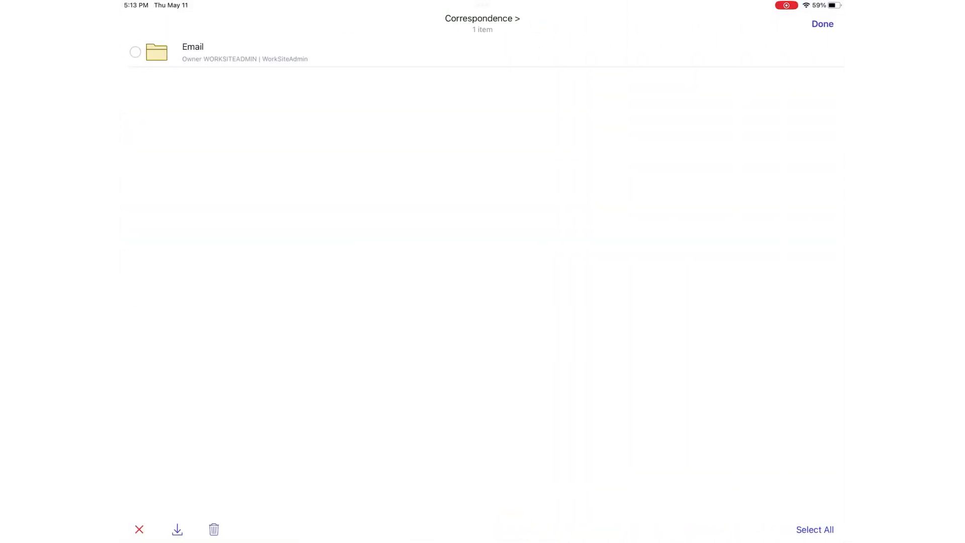